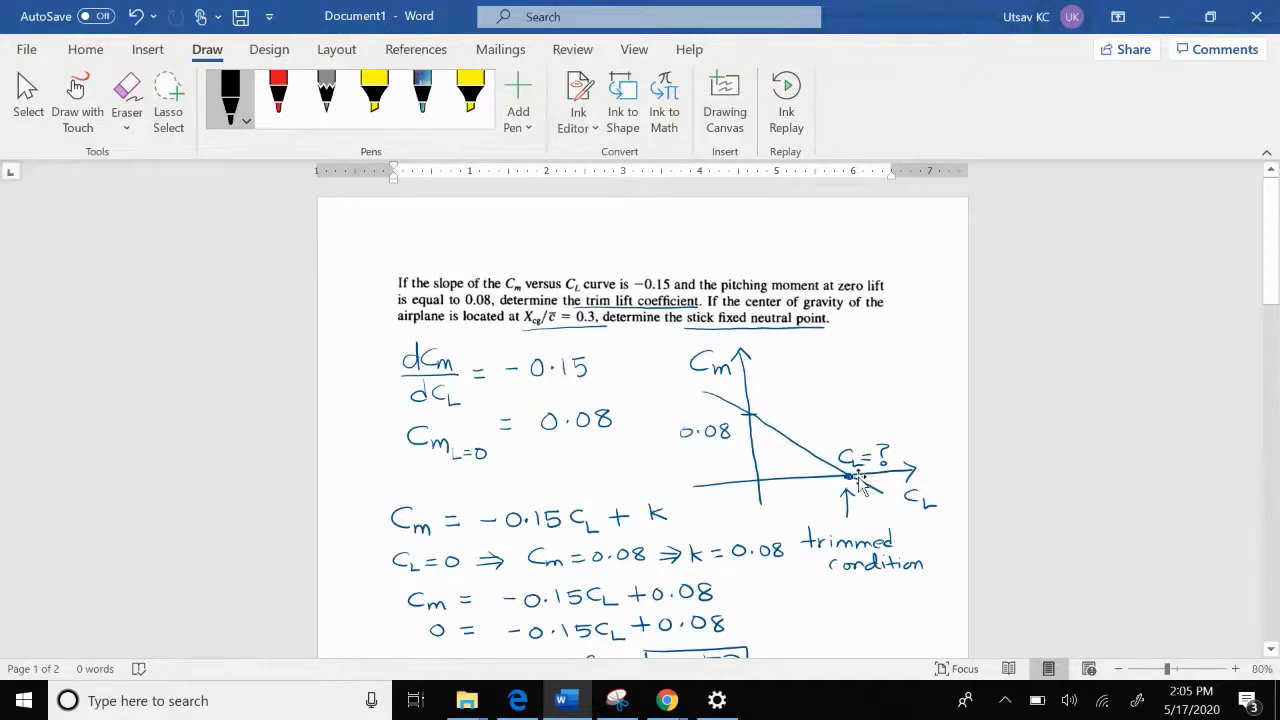
scroll(690, 484, "down", 1)
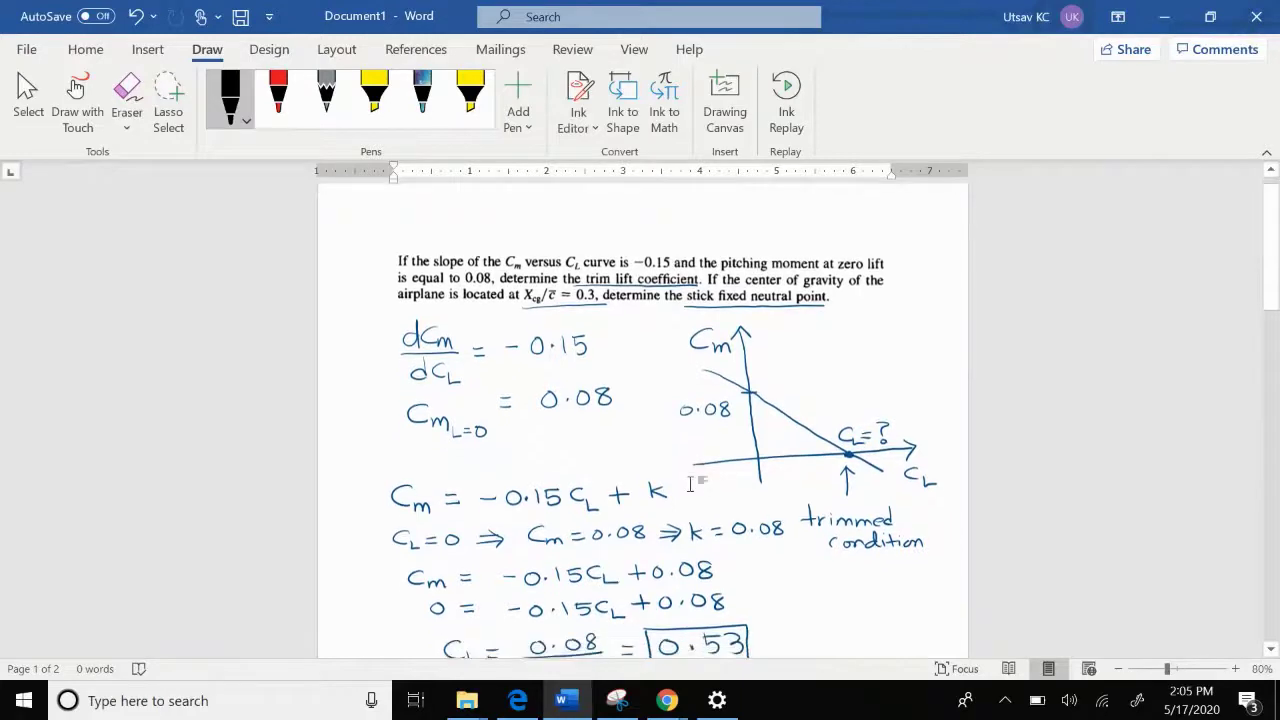
scroll(690, 484, "down", 1)
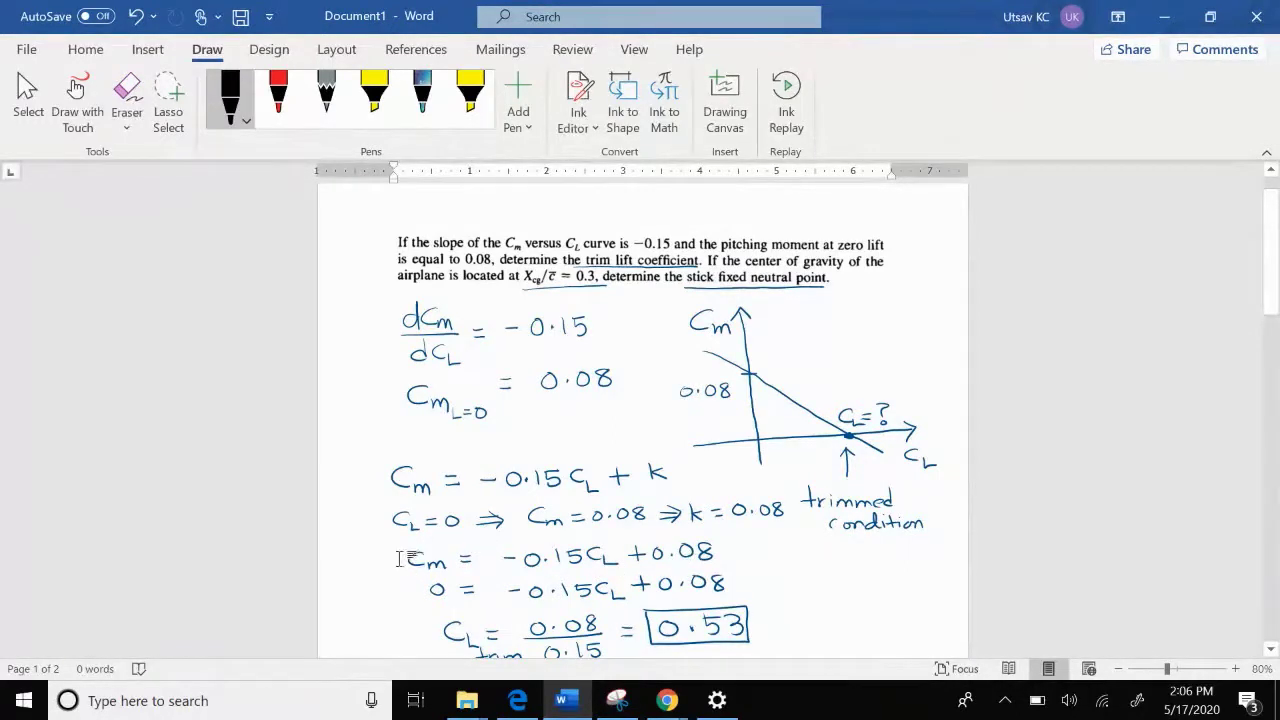
key("shift+End")
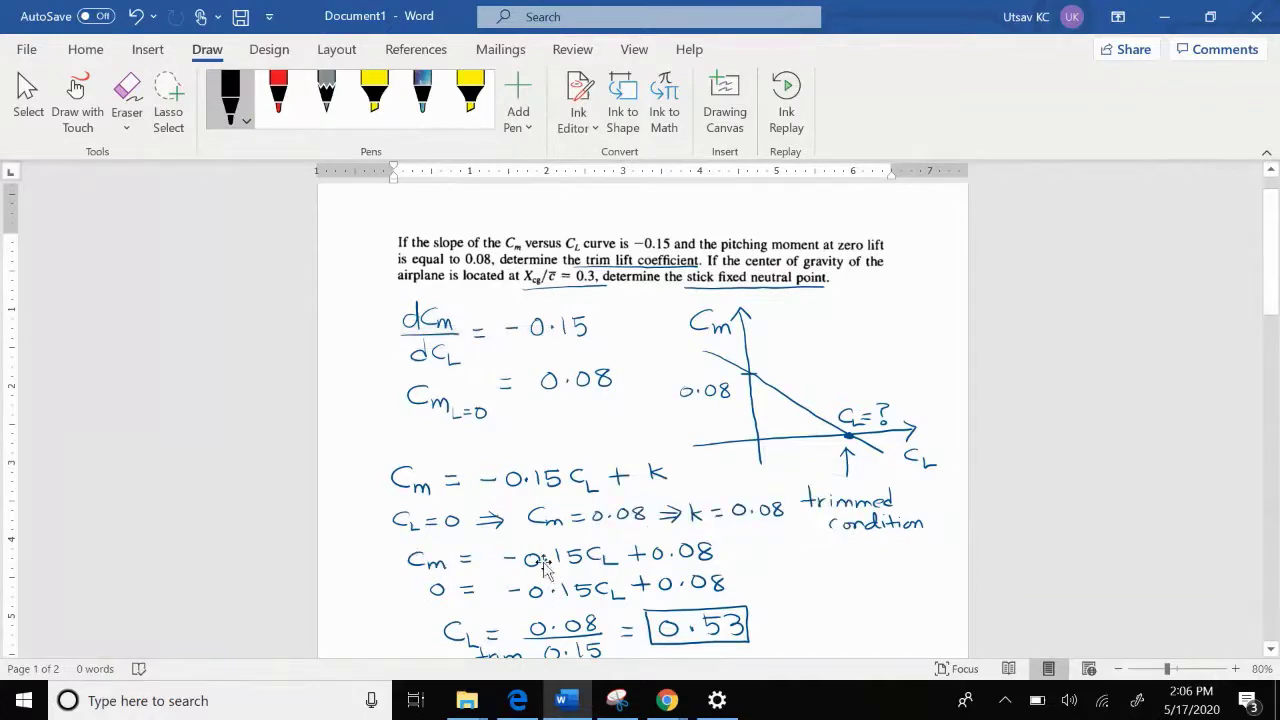
scroll(567, 565, "down", 1)
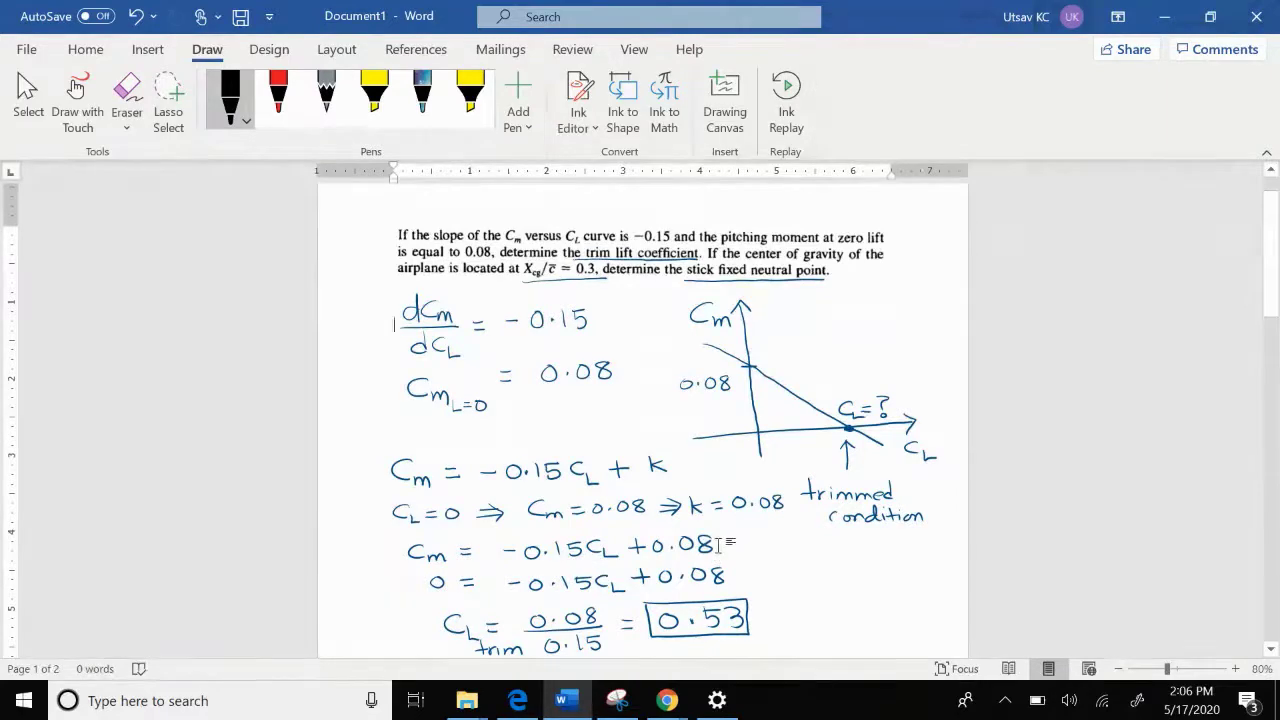
scroll(717, 544, "down", 1)
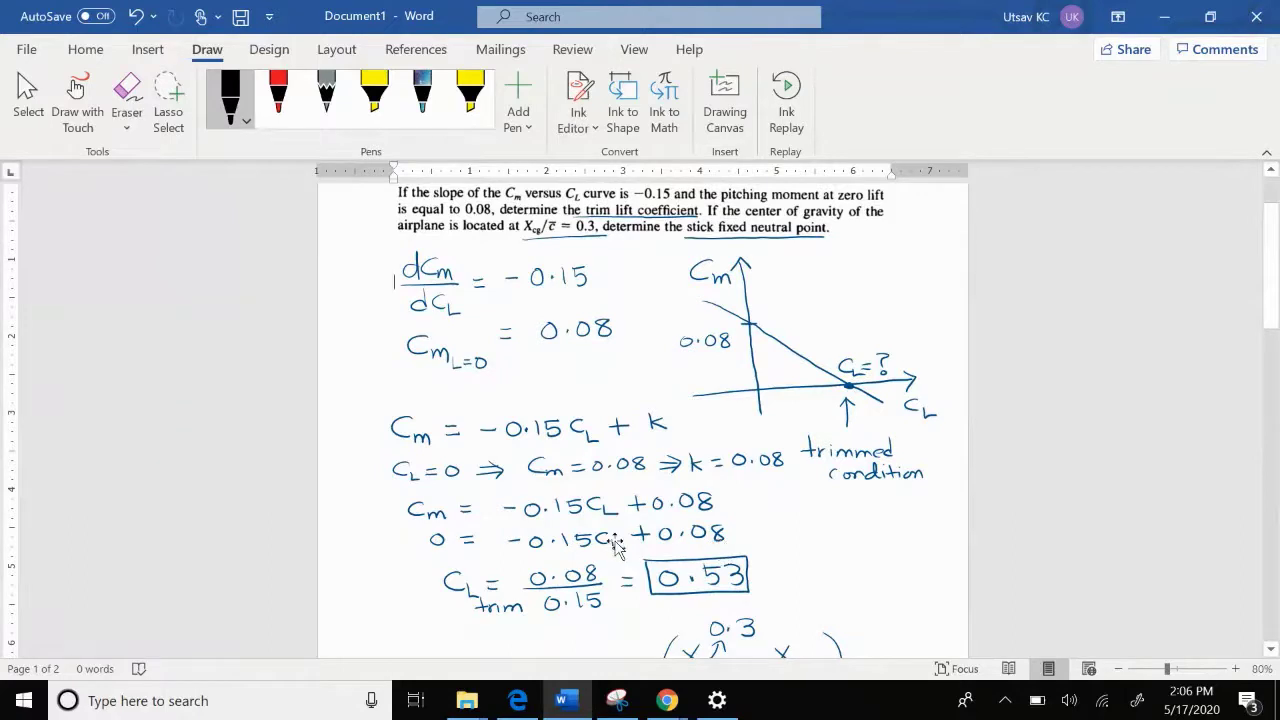
scroll(617, 545, "down", 1)
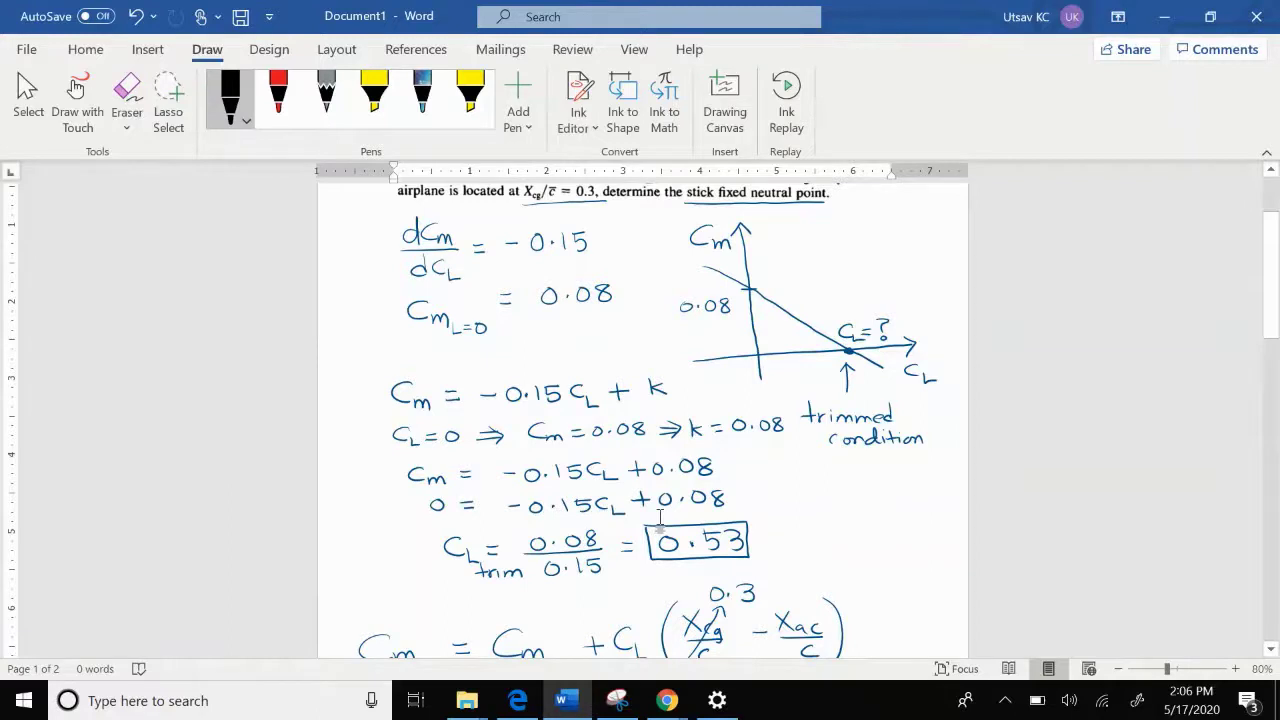
scroll(660, 520, "down", 1)
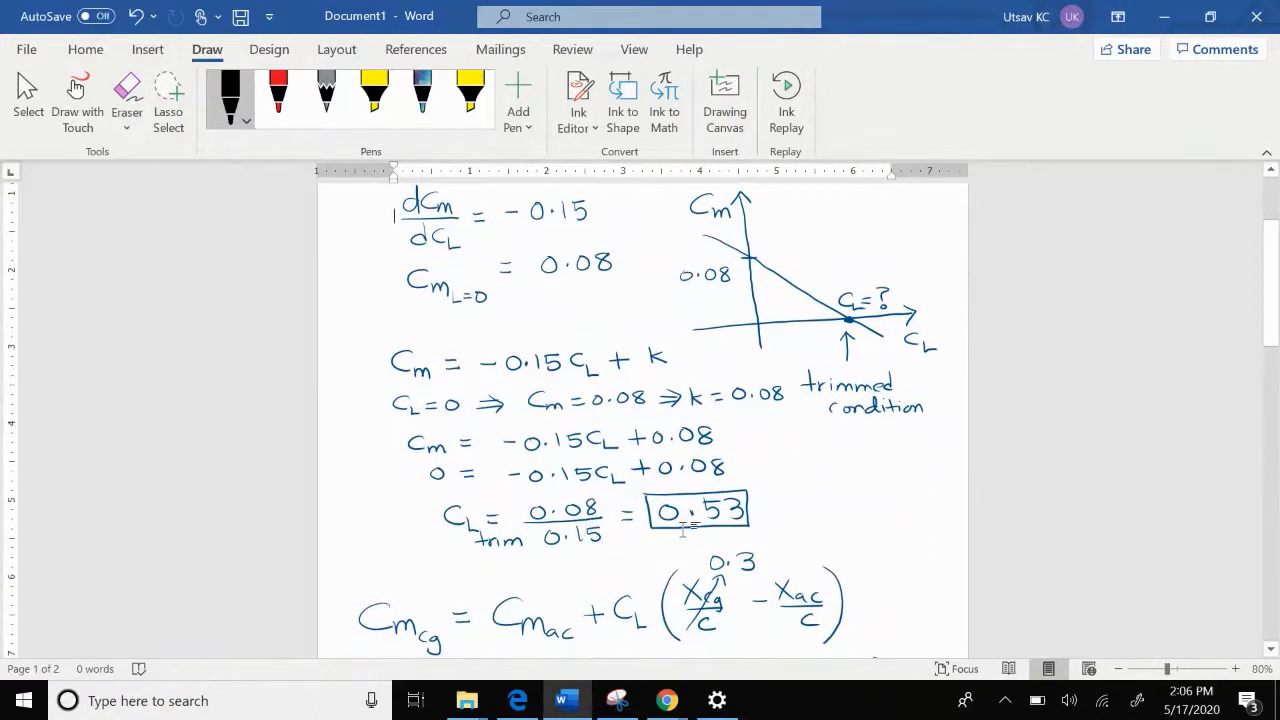
scroll(683, 532, "down", 1)
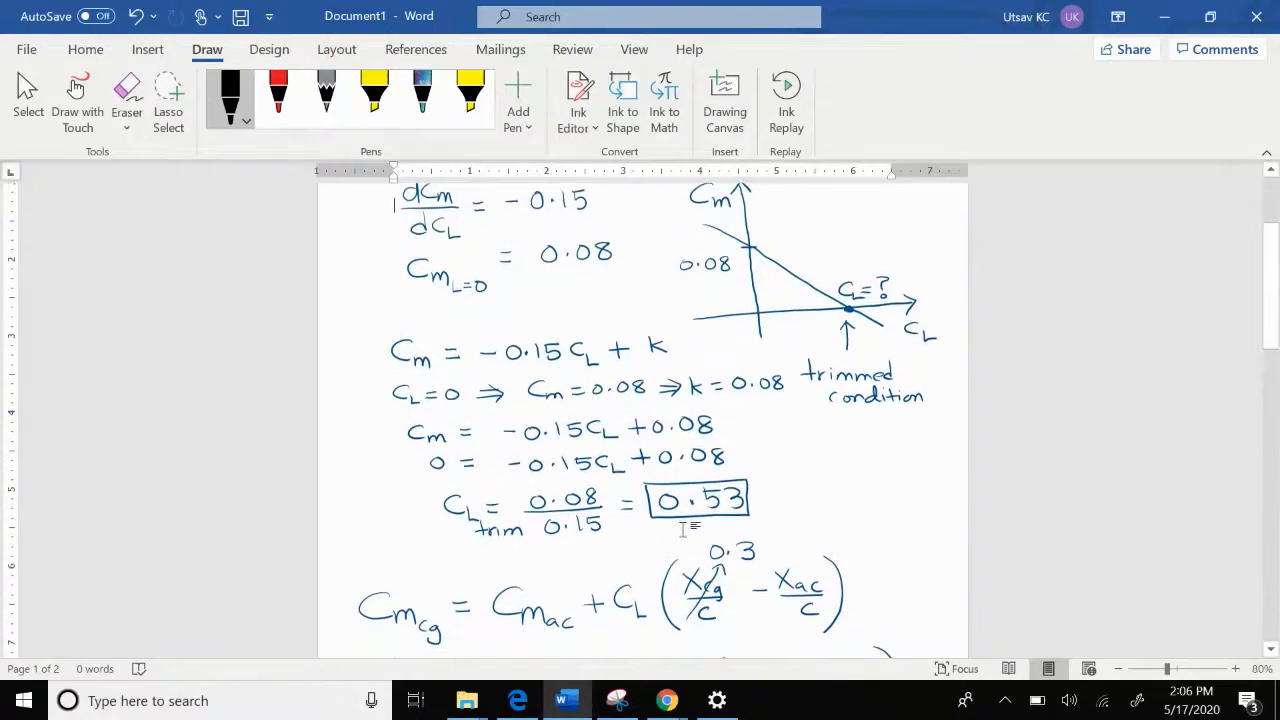
scroll(683, 530, "up", 3)
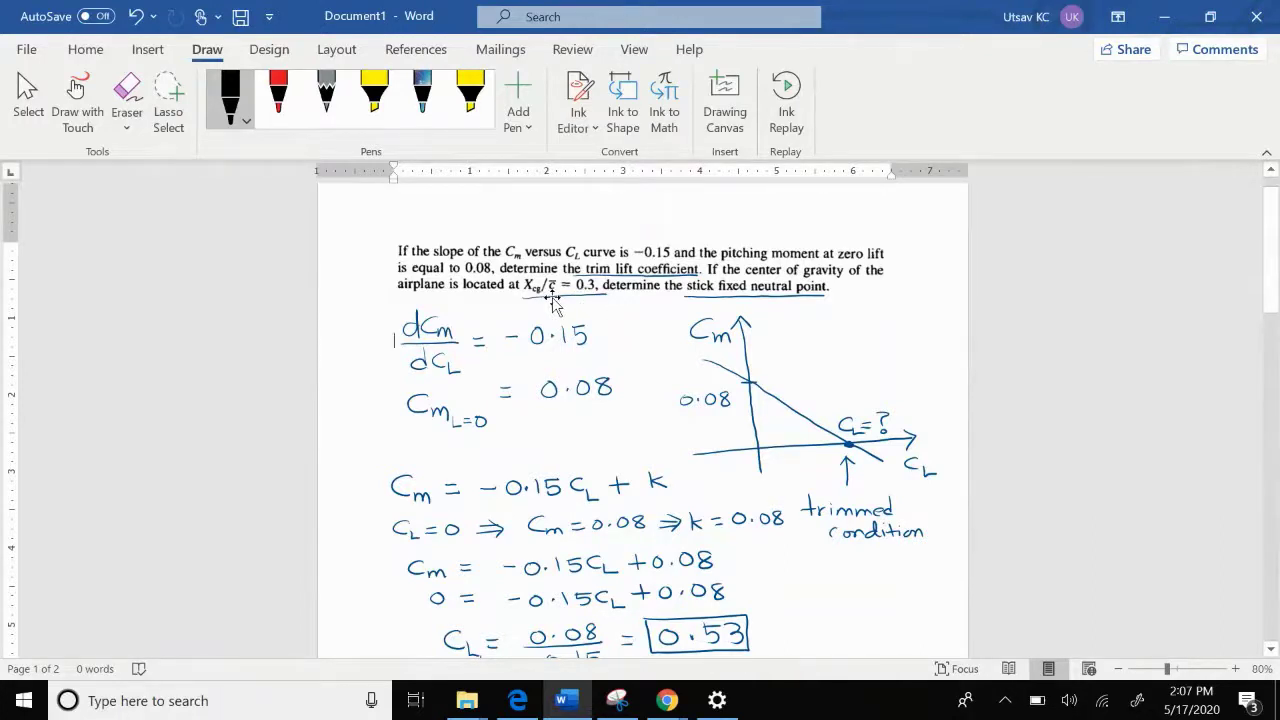
Scroll to the Cm_cg equation with 0.3 and 0.53 substituted, down to Cmac = 0.08.
scroll(656, 398, "down", 3)
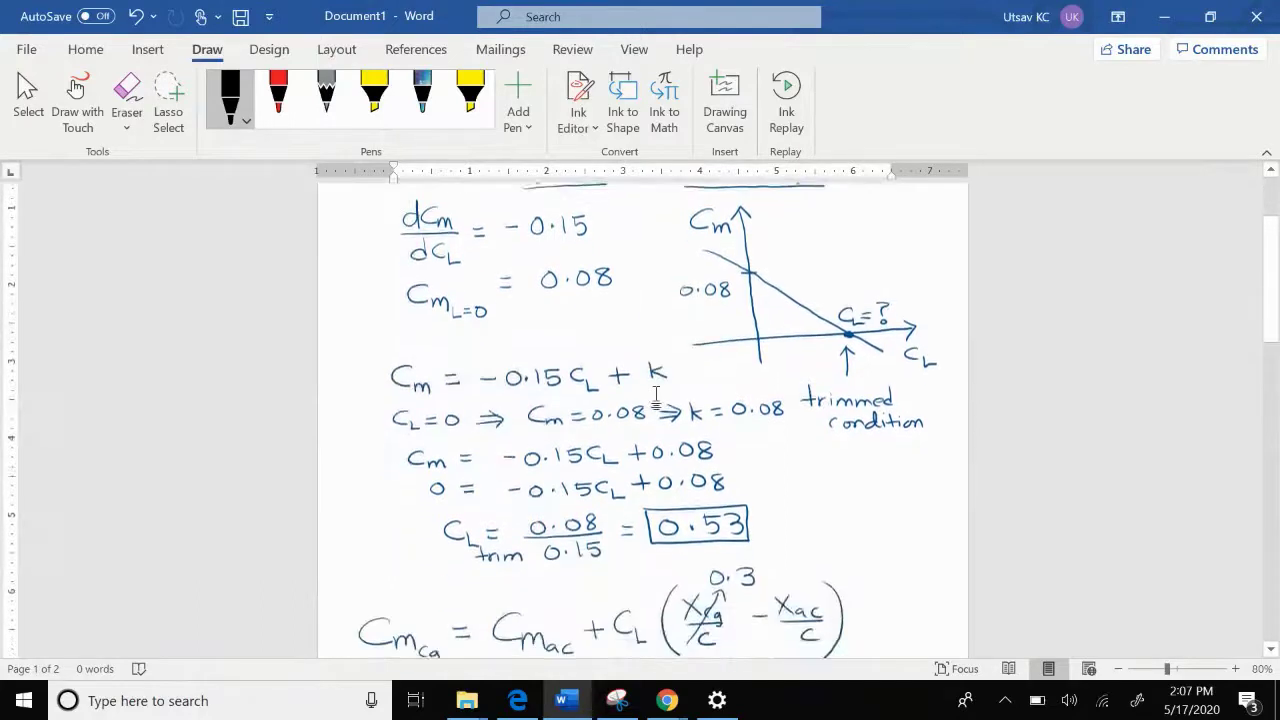
scroll(656, 398, "up", 2)
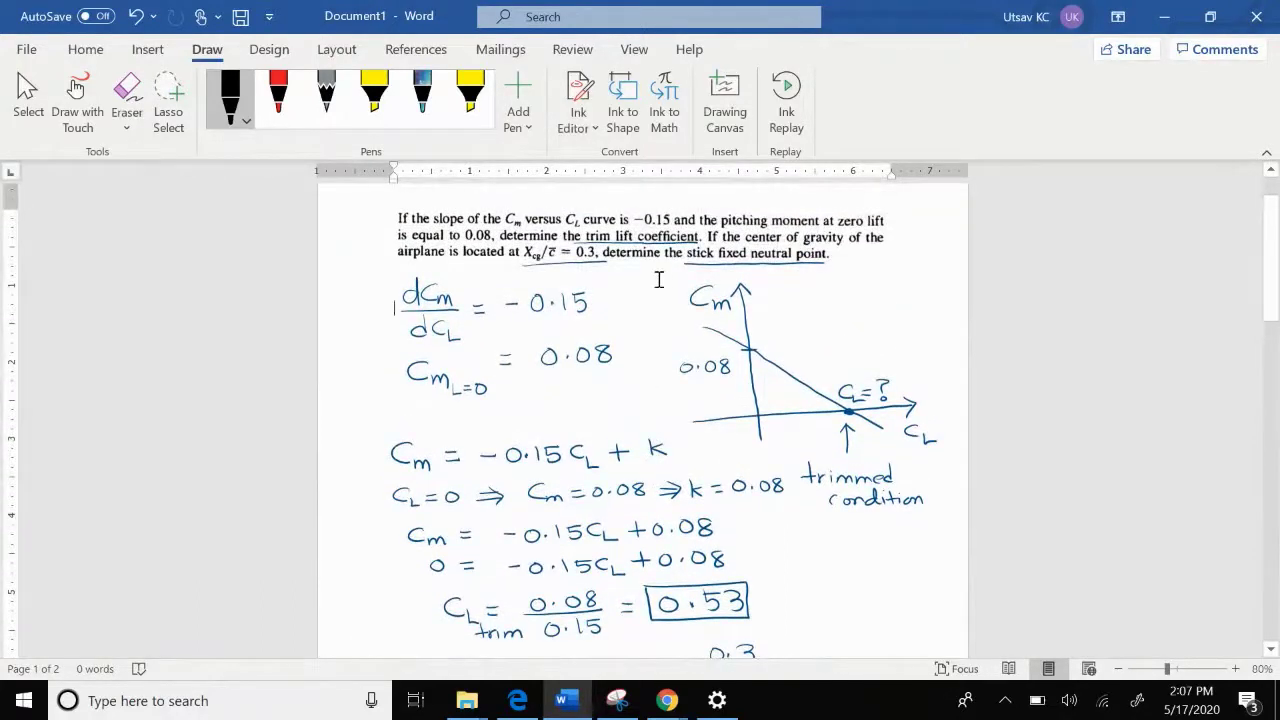
scroll(659, 280, "down", 1)
scroll(659, 280, "down", 3)
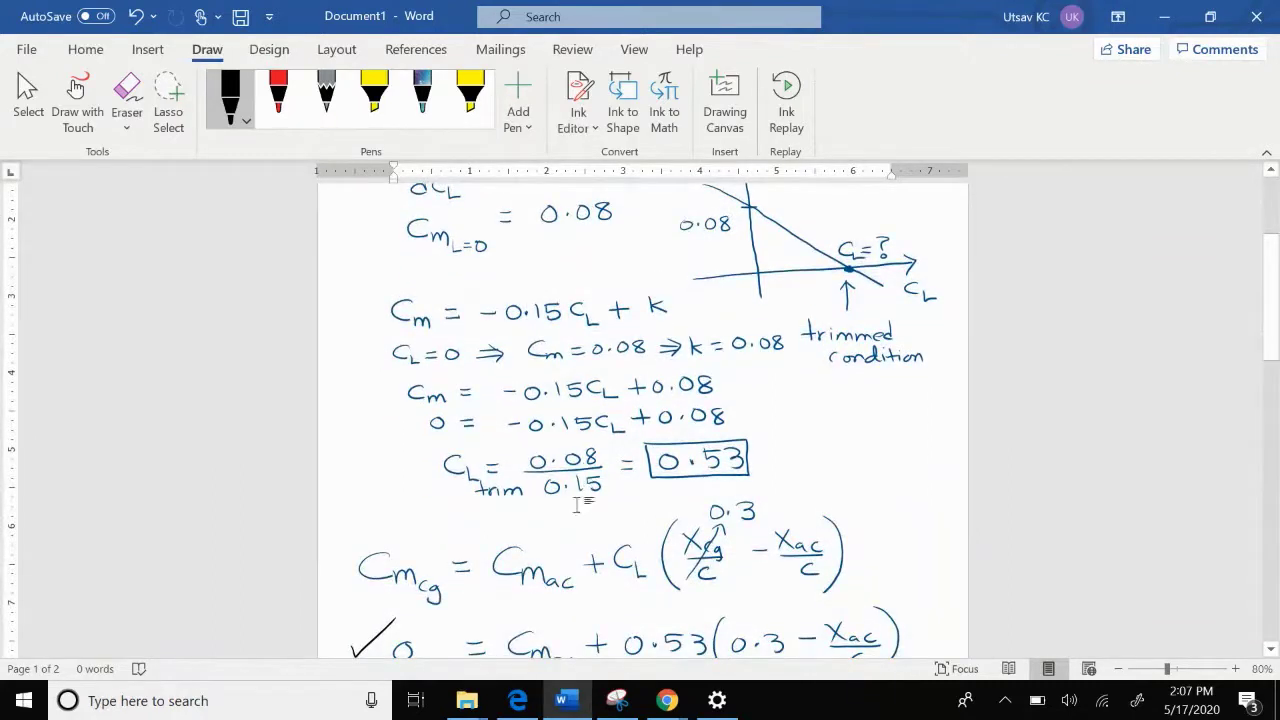
scroll(578, 532, "down", 1)
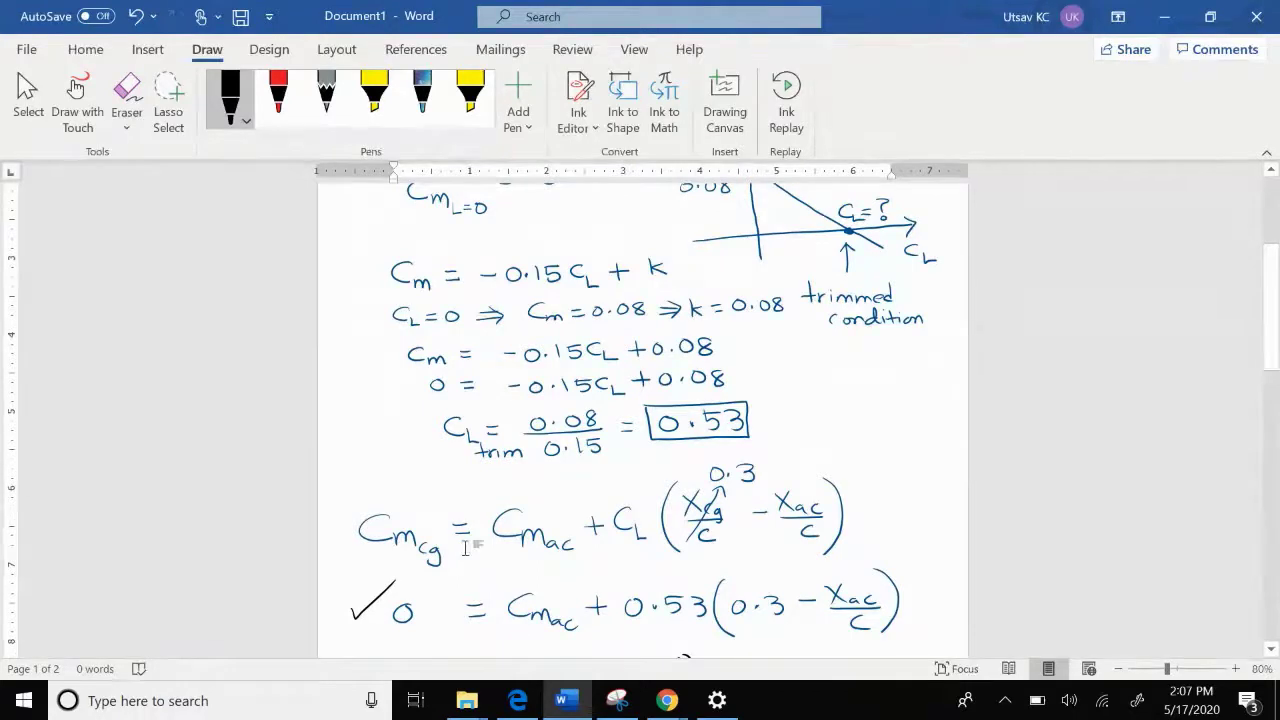
scroll(465, 548, "down", 1)
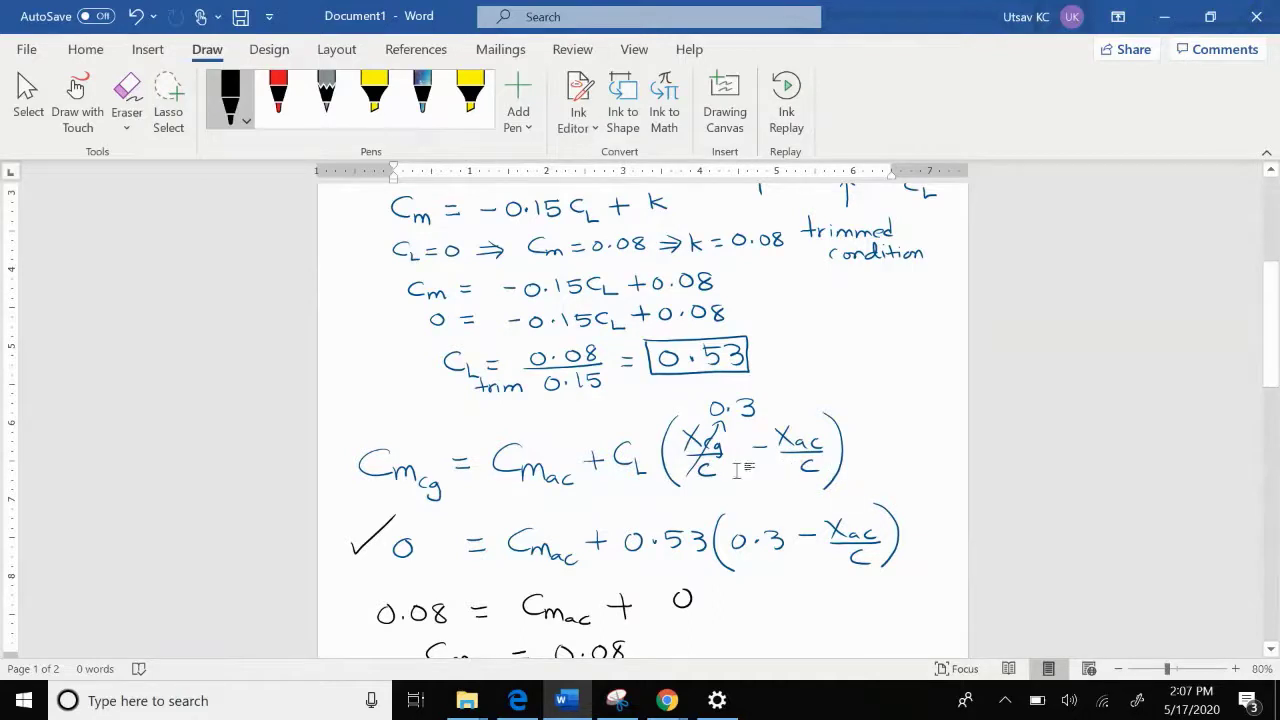
scroll(730, 470, "down", 1)
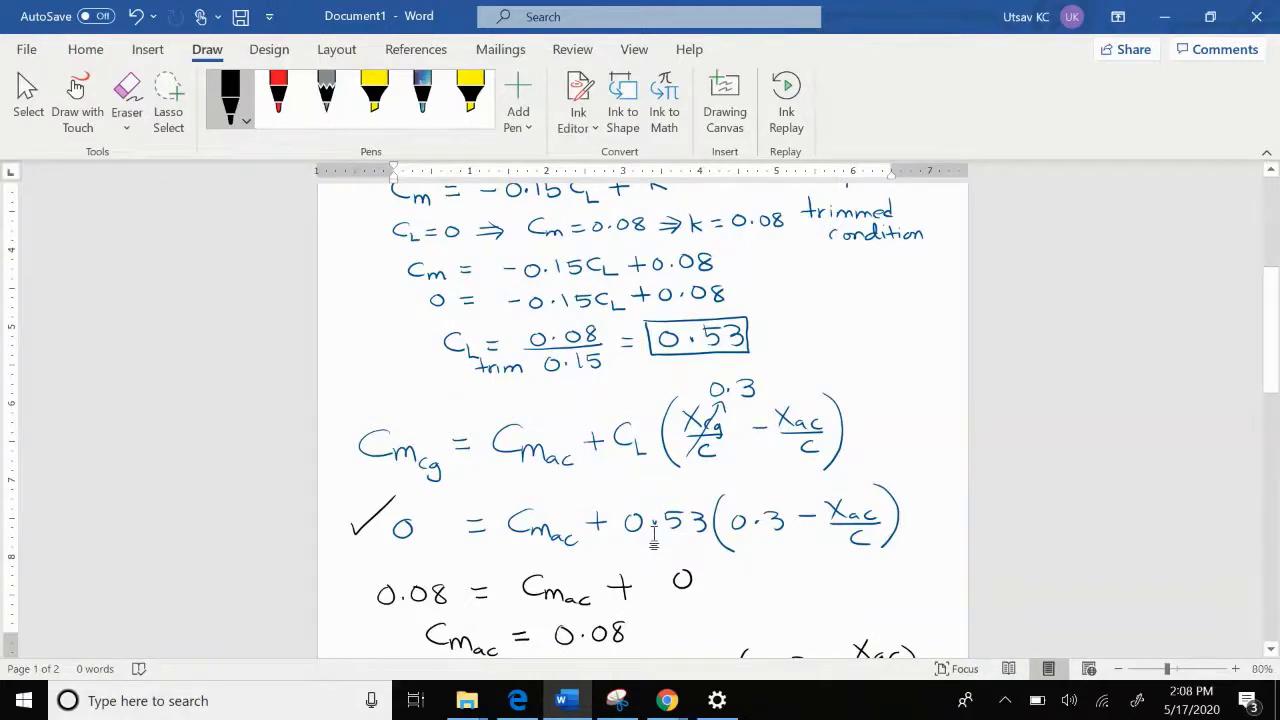
Scroll past the page break to page 2's −0.08/0.53 − 0.3 = −Xac/c equation.
scroll(654, 537, "down", 1)
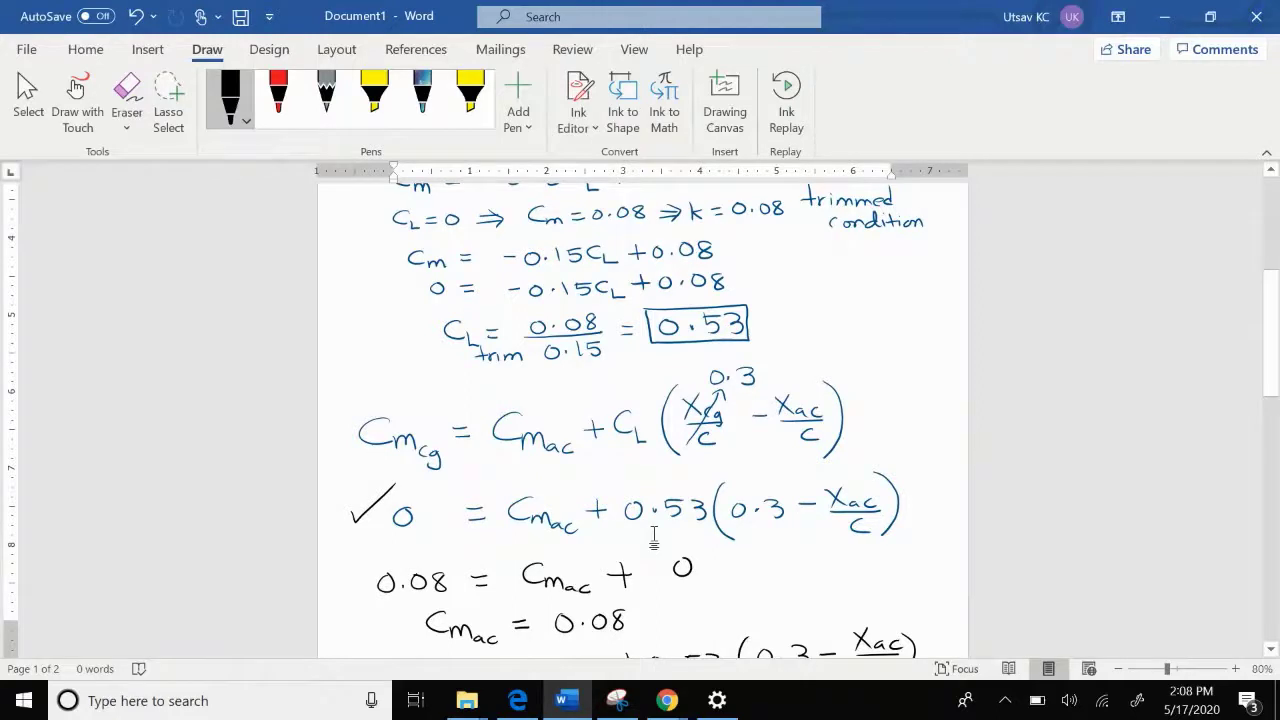
scroll(654, 537, "down", 2)
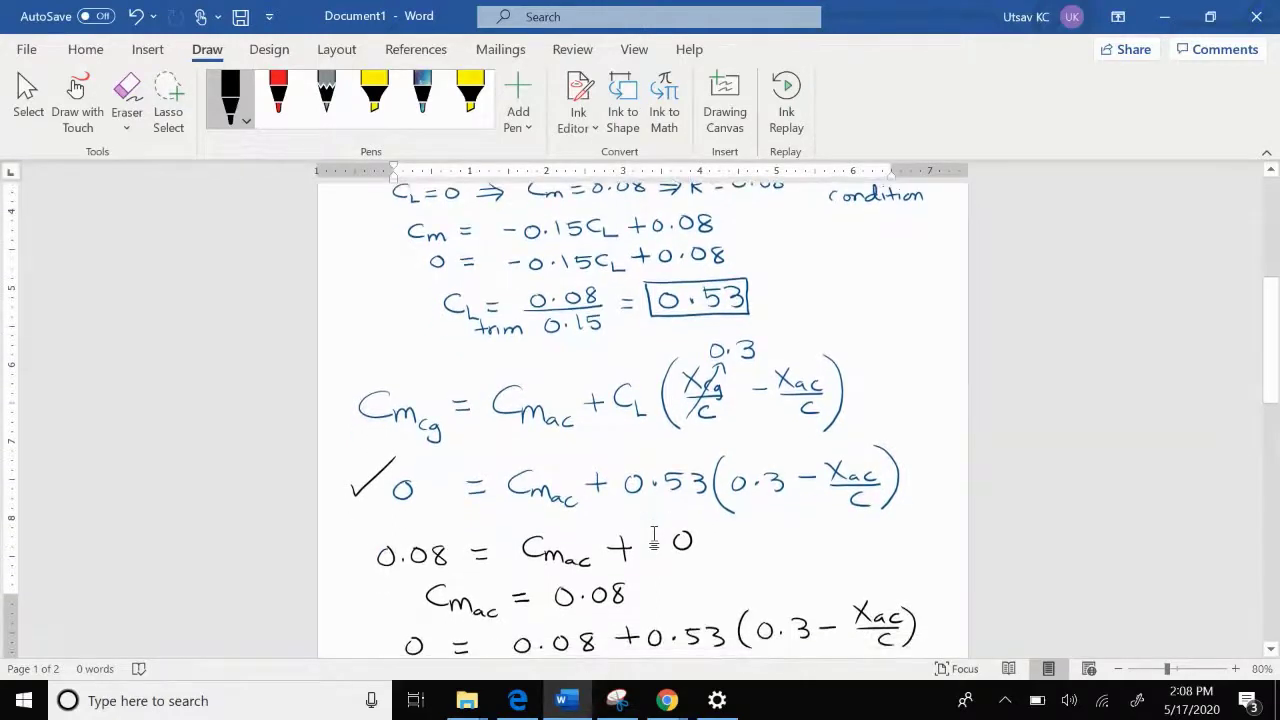
scroll(654, 537, "down", 1)
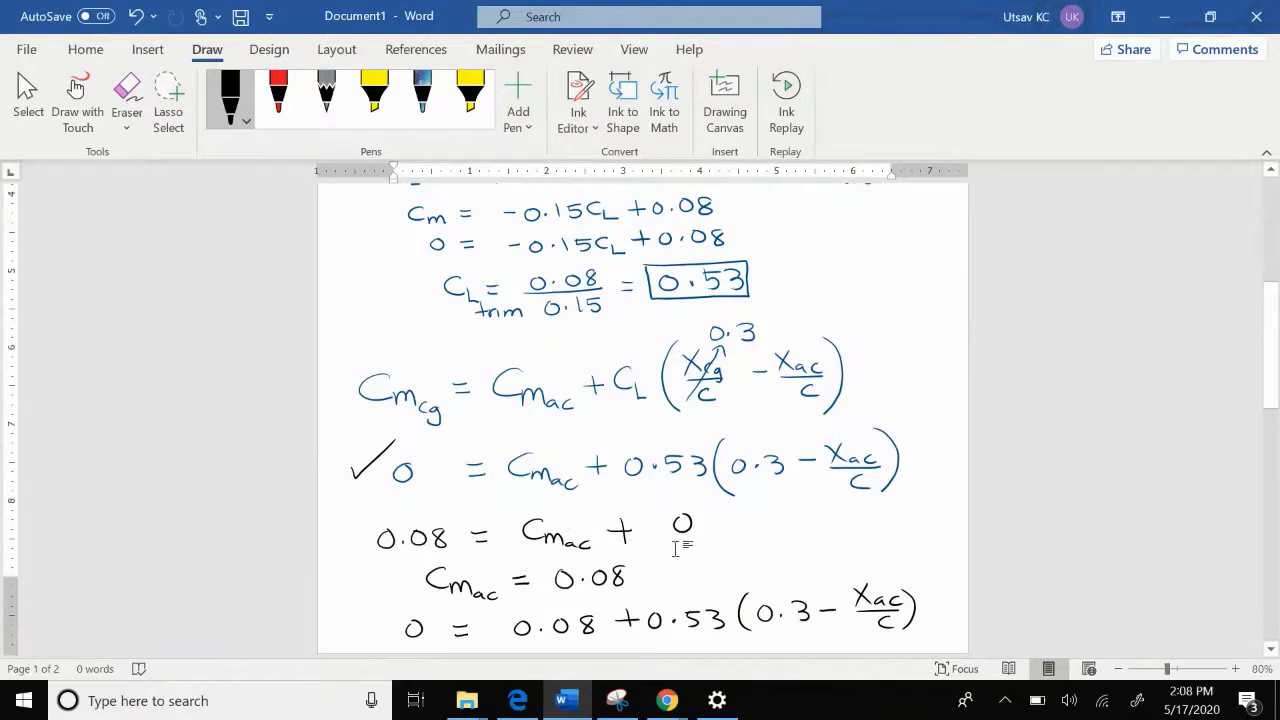
scroll(676, 548, "down", 1)
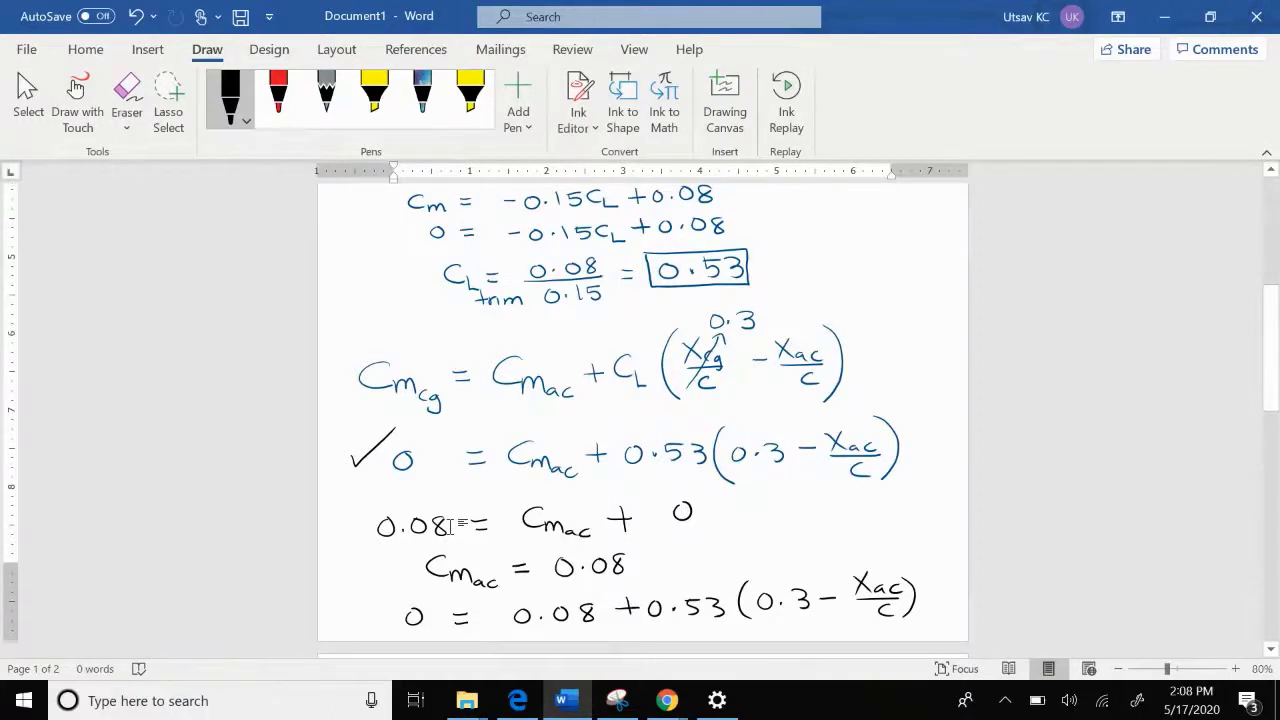
scroll(451, 526, "down", 1)
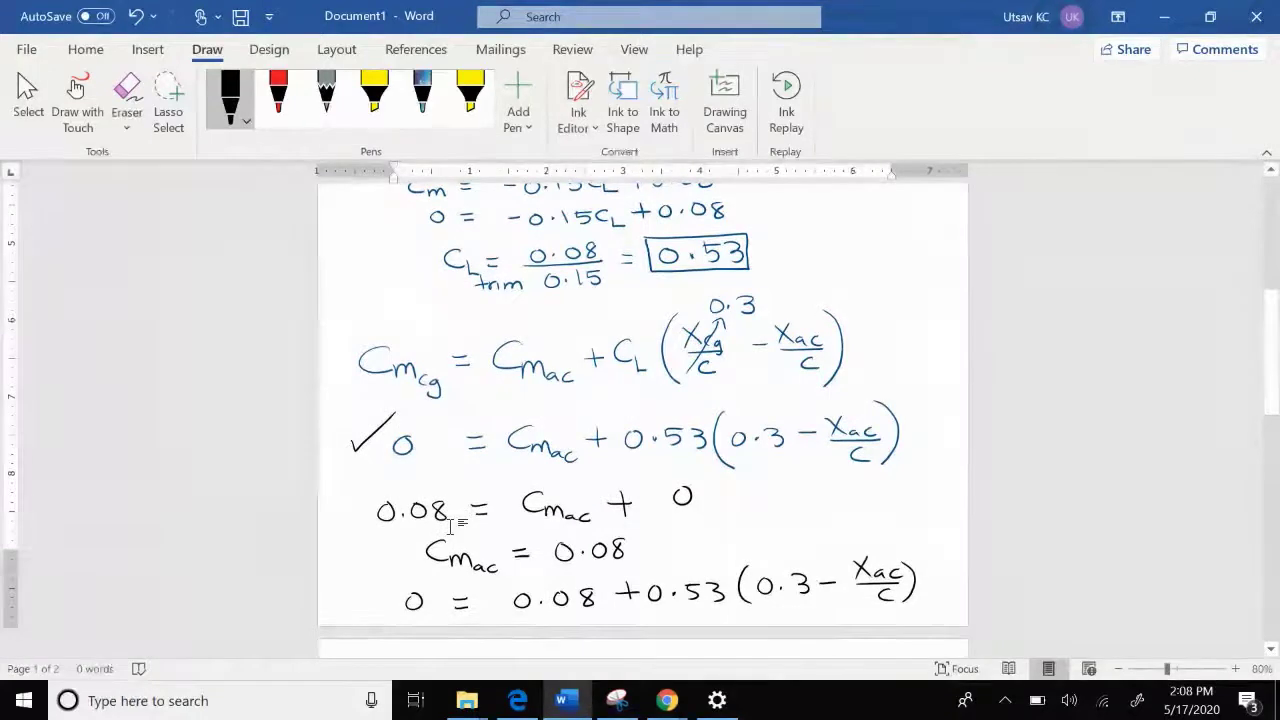
scroll(451, 526, "down", 2)
scroll(451, 530, "down", 1)
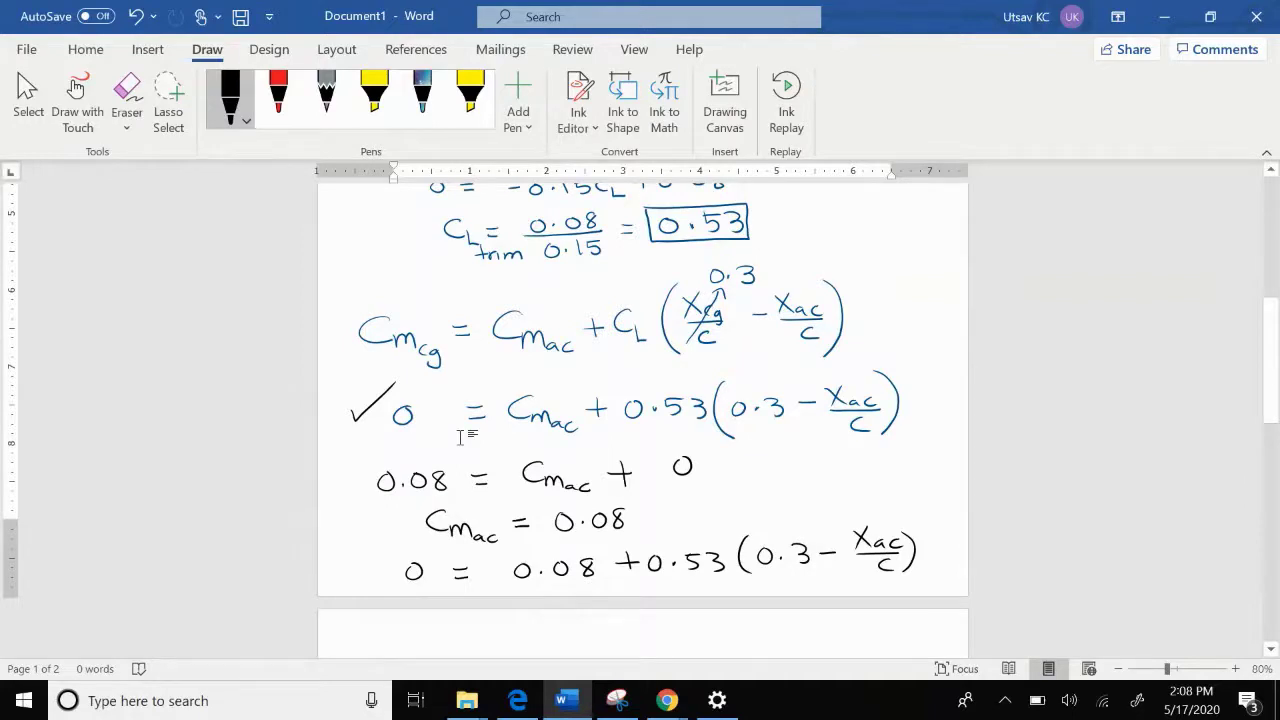
scroll(460, 437, "down", 1)
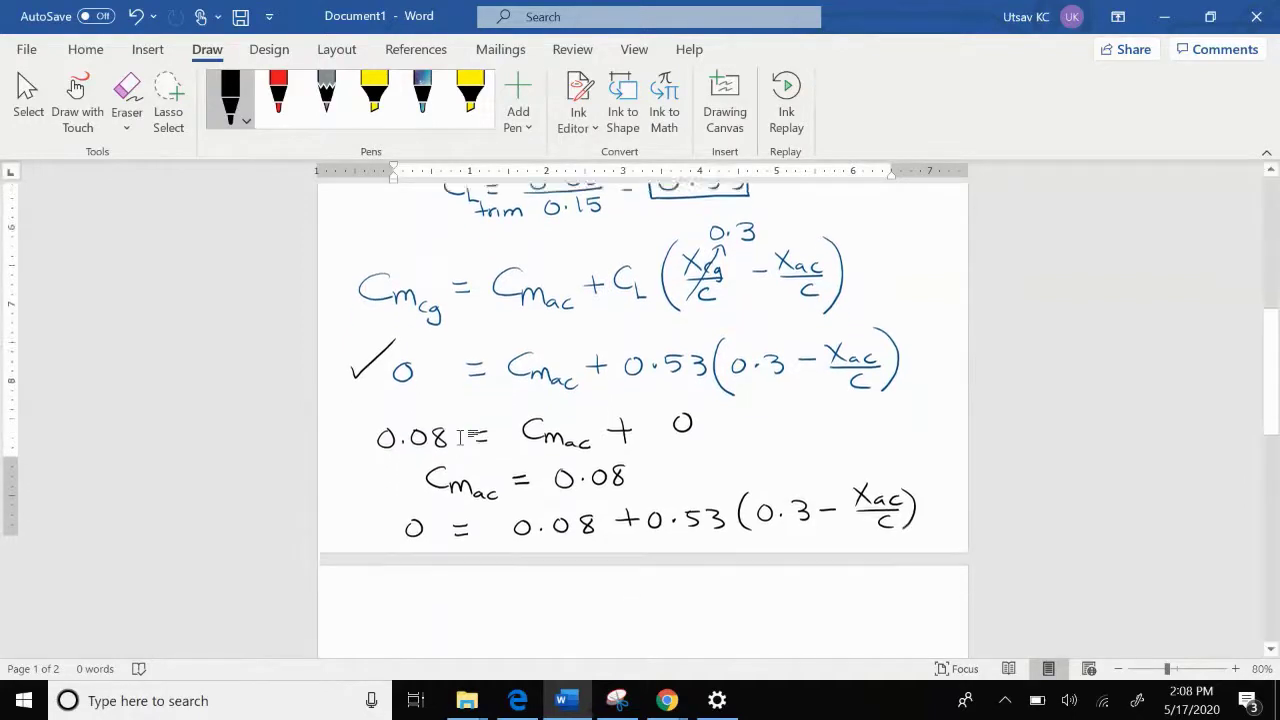
scroll(460, 437, "down", 1)
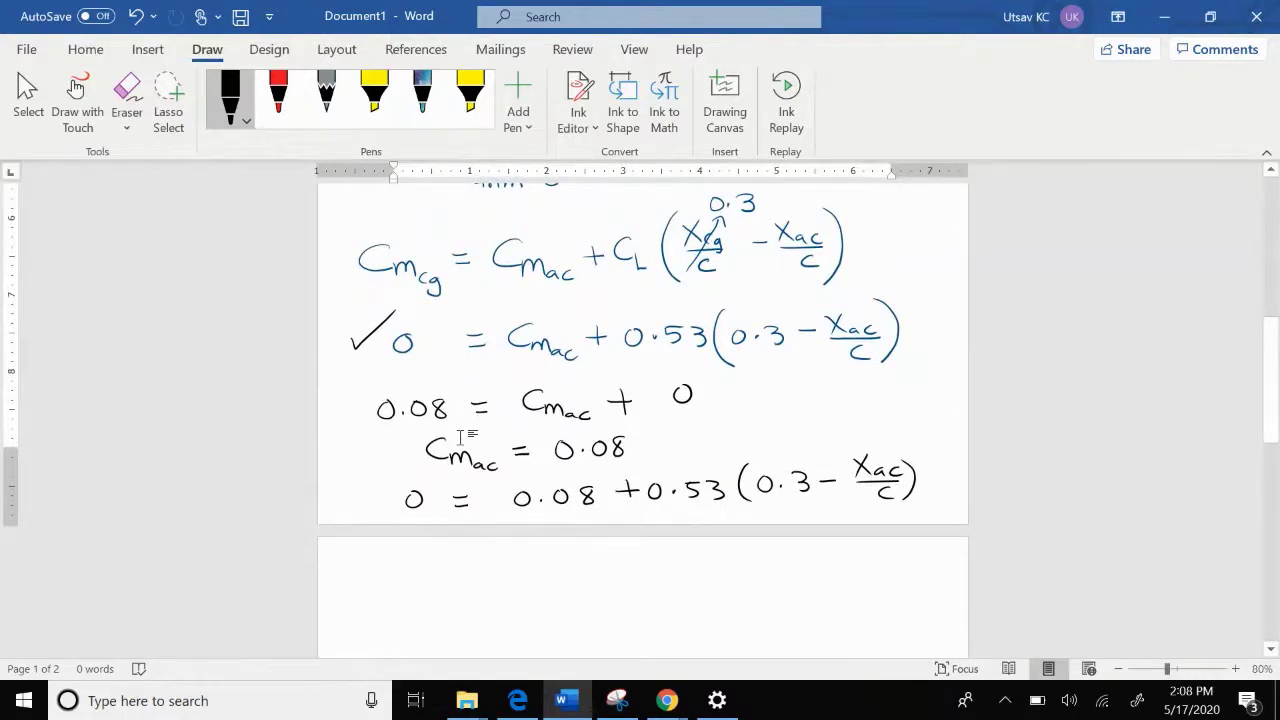
scroll(462, 437, "down", 3)
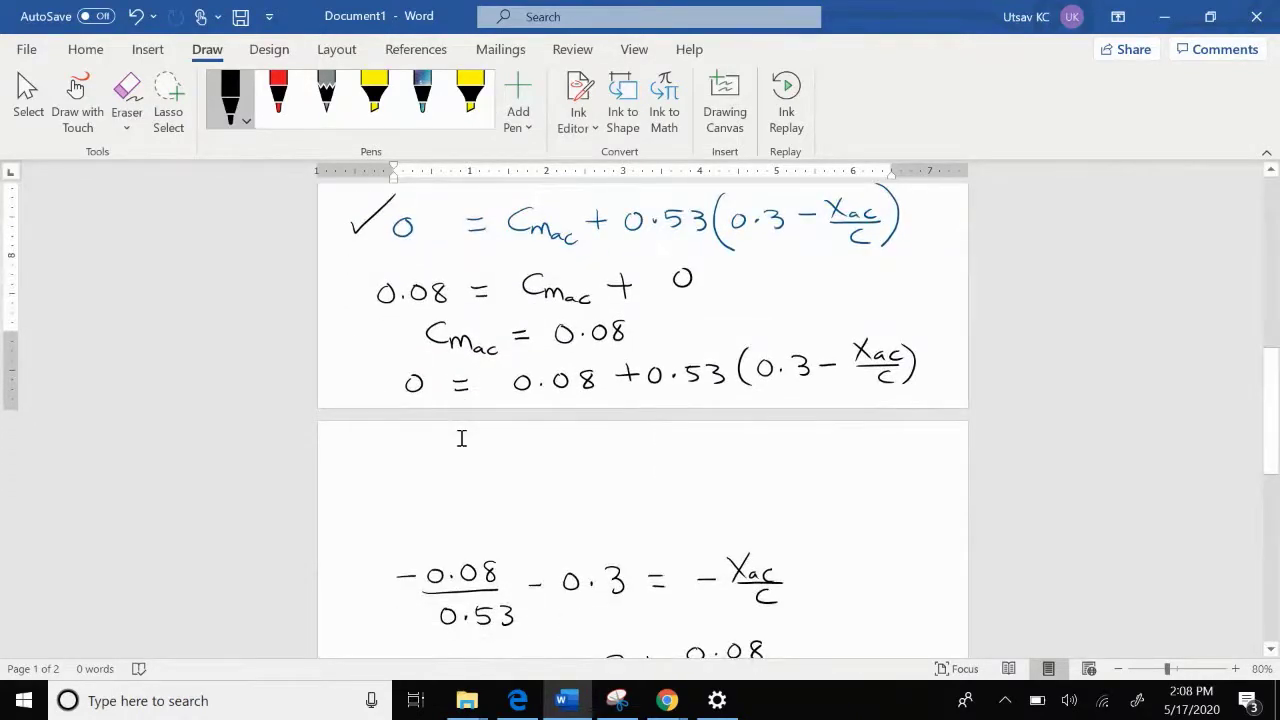
Scroll down page 2 through Xac/c = 0.3 + 0.08/0.53 to the boxed Xnp/c = 0.45.
scroll(461, 437, "down", 3)
scroll(461, 437, "down", 3)
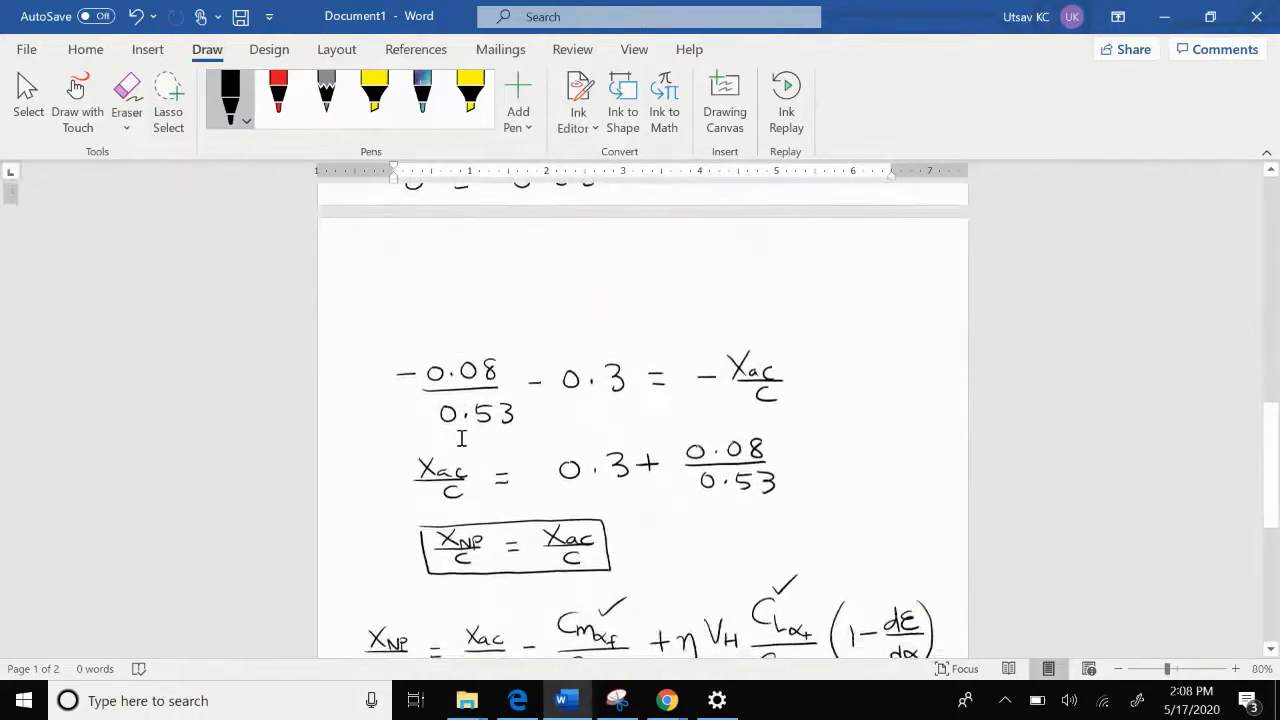
scroll(457, 463, "down", 3)
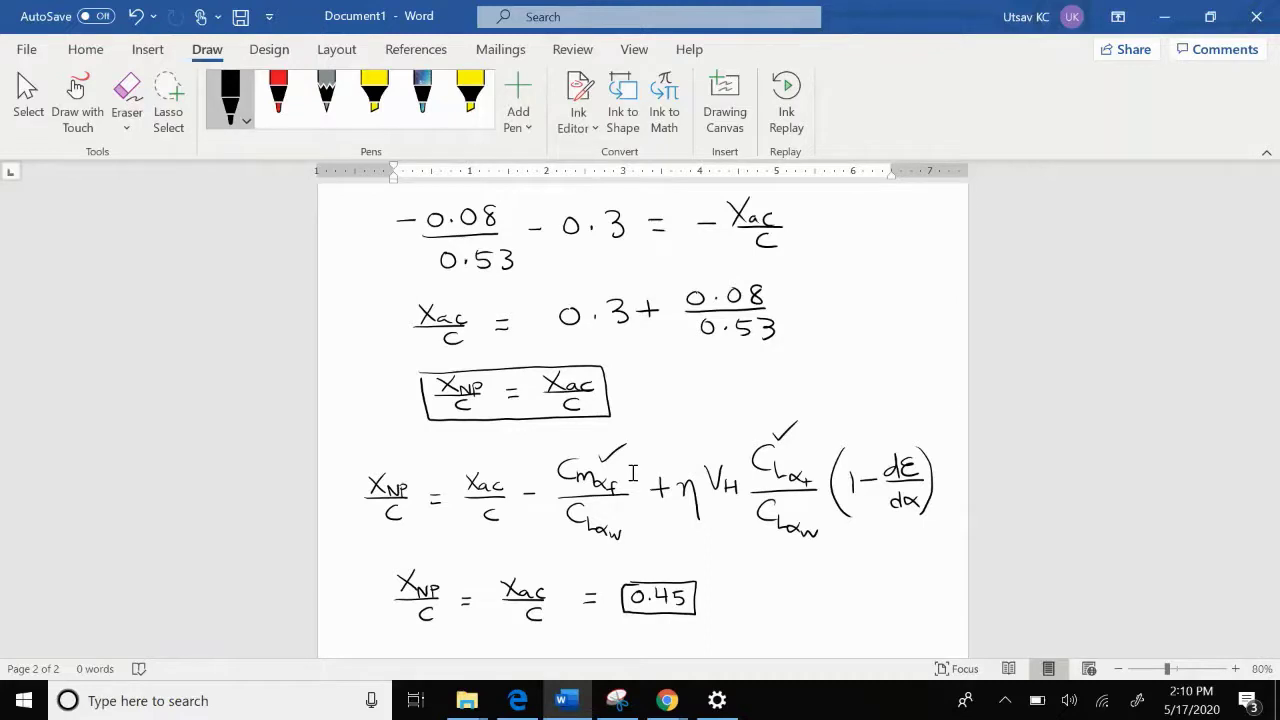
scroll(632, 472, "down", 1)
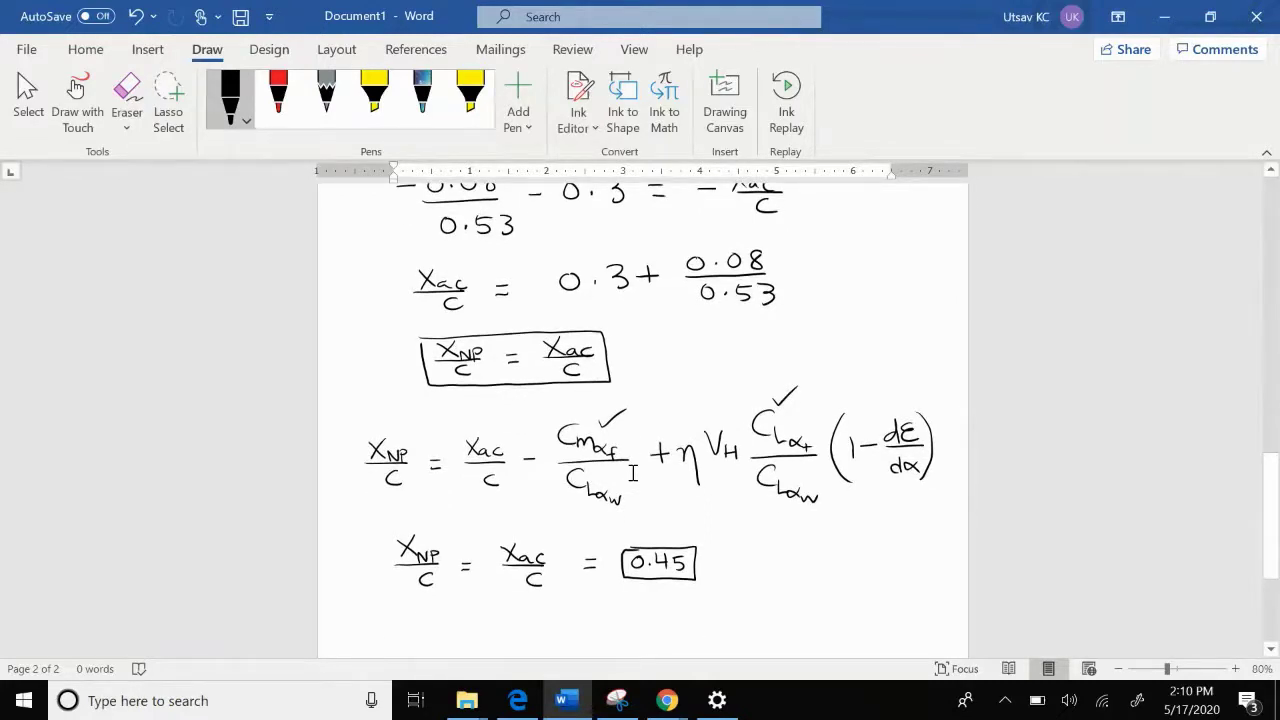
scroll(632, 472, "down", 1)
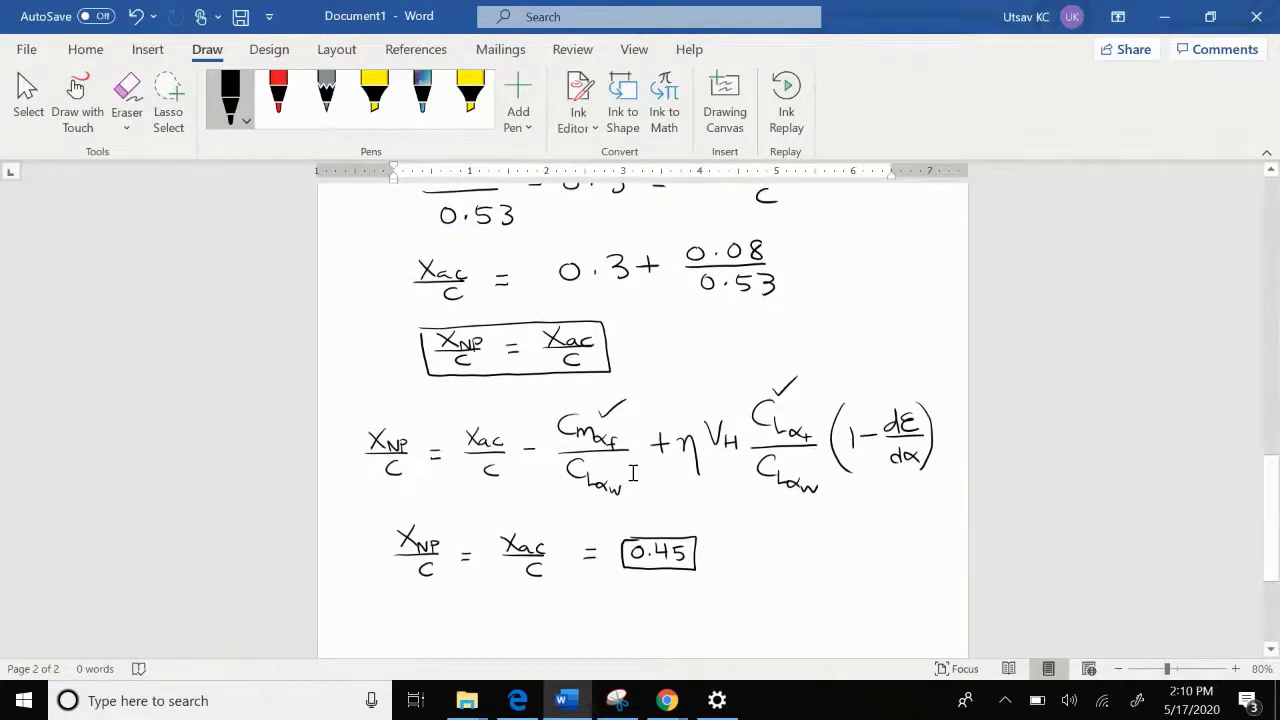